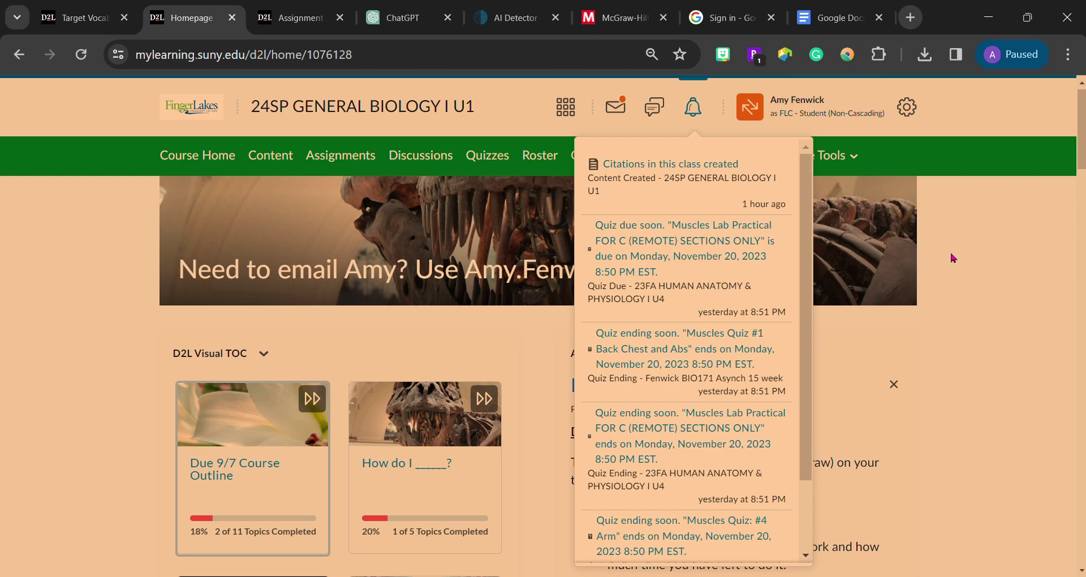
Step: Close the notifications dropdown on the General Biology I Brightspace homepage
left_click(956, 261)
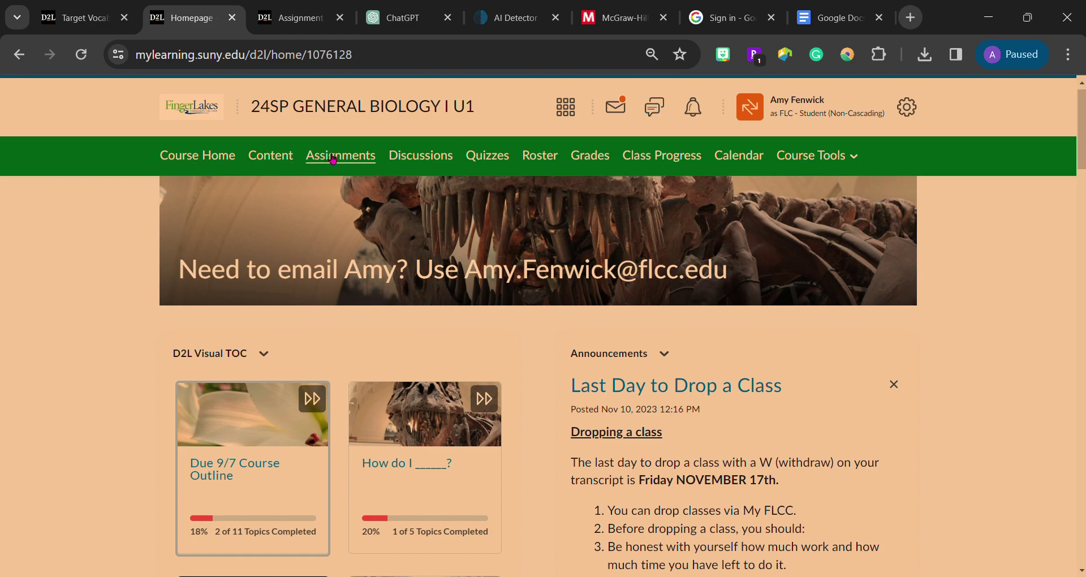
Step: Go to the 'Practice Uploading files and links' assignment and scroll to its five-step instructions
left_click(338, 161)
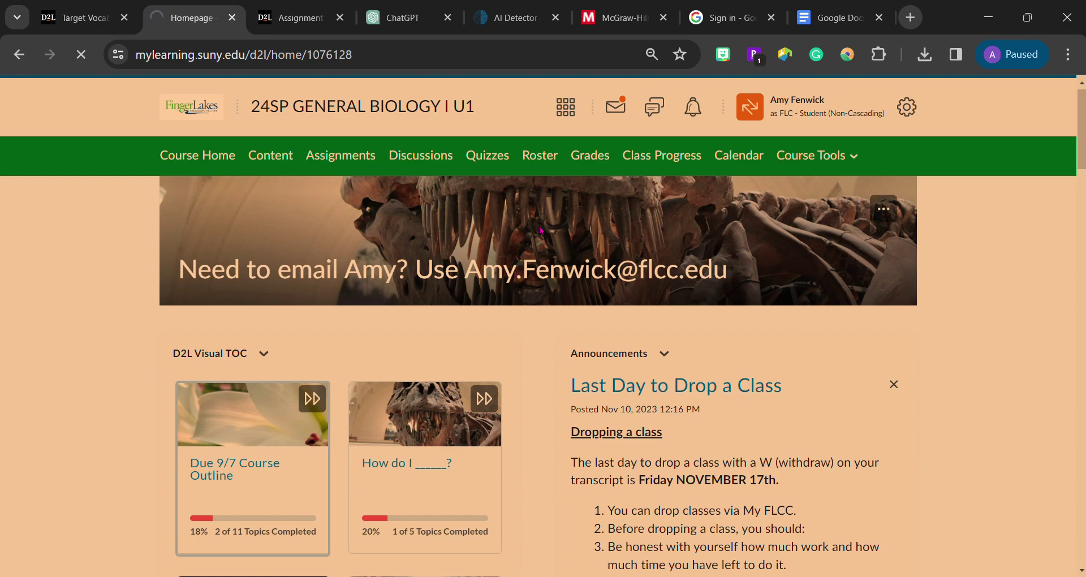
scroll(333, 400, "down", 3)
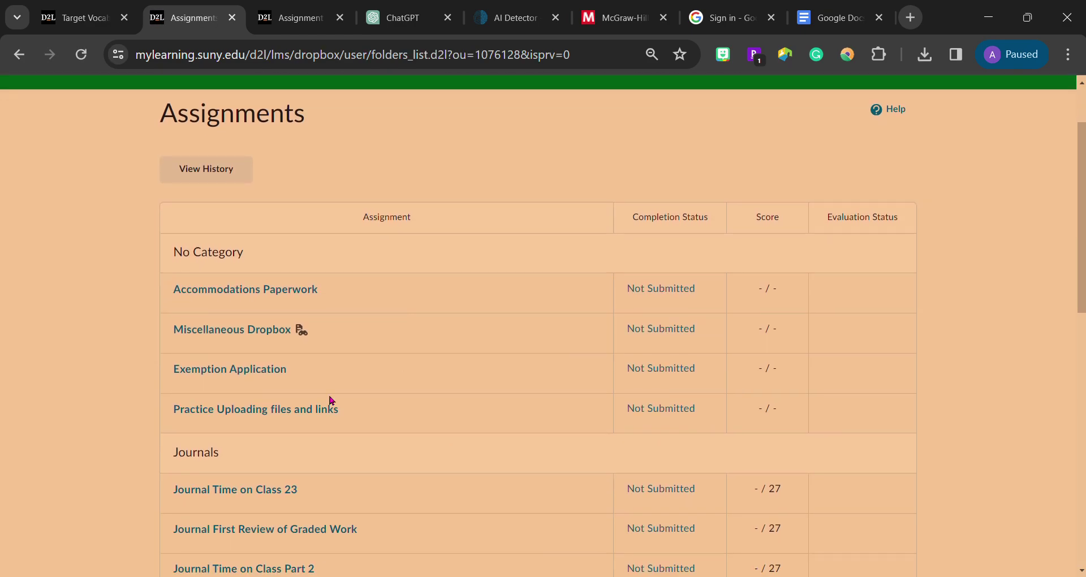
left_click(219, 415)
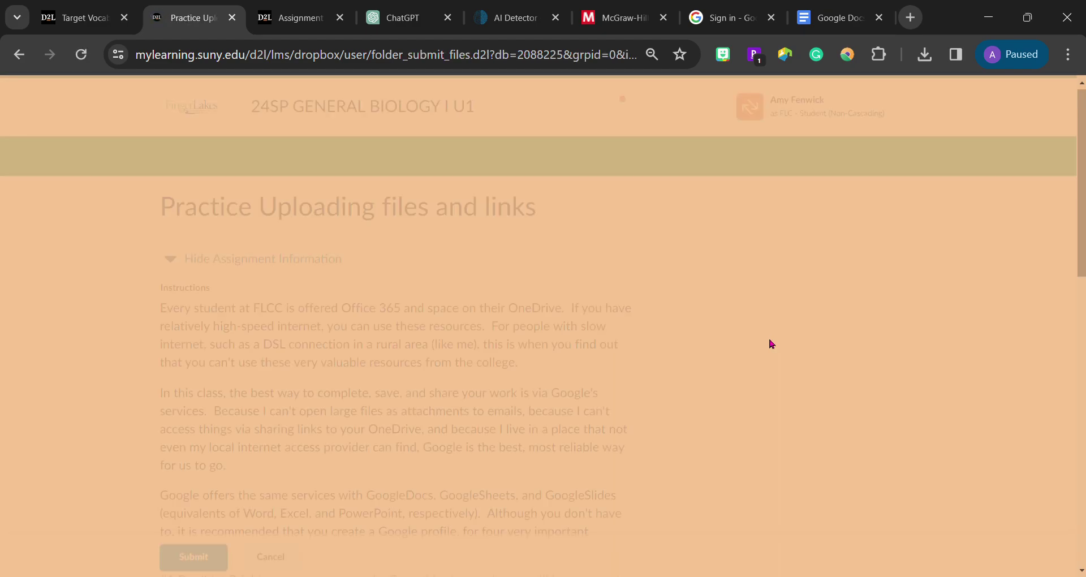
scroll(751, 310, "down", 1)
scroll(751, 310, "down", 2)
scroll(751, 309, "down", 3)
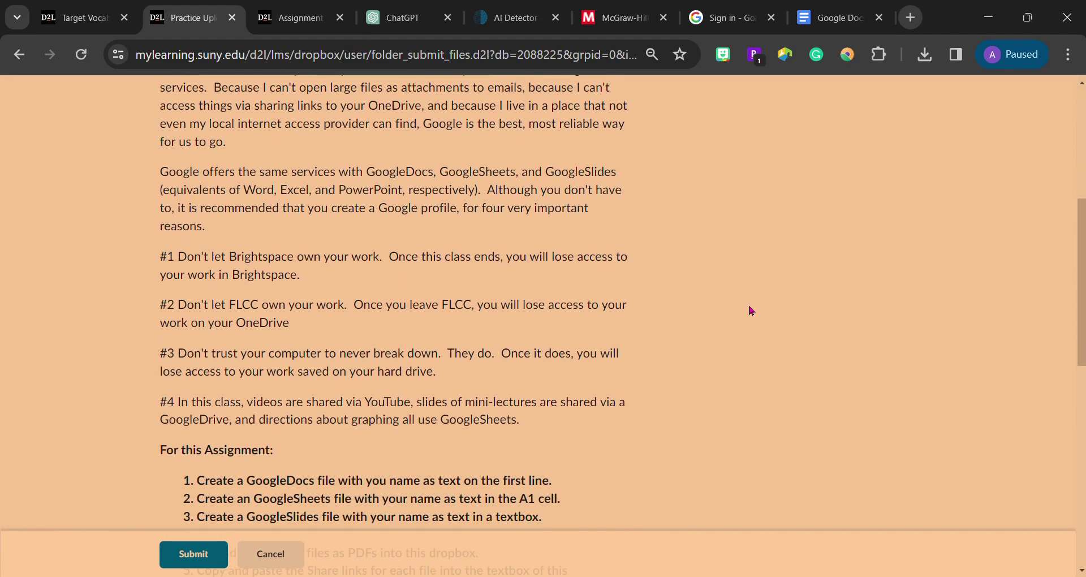
scroll(751, 288, "down", 1)
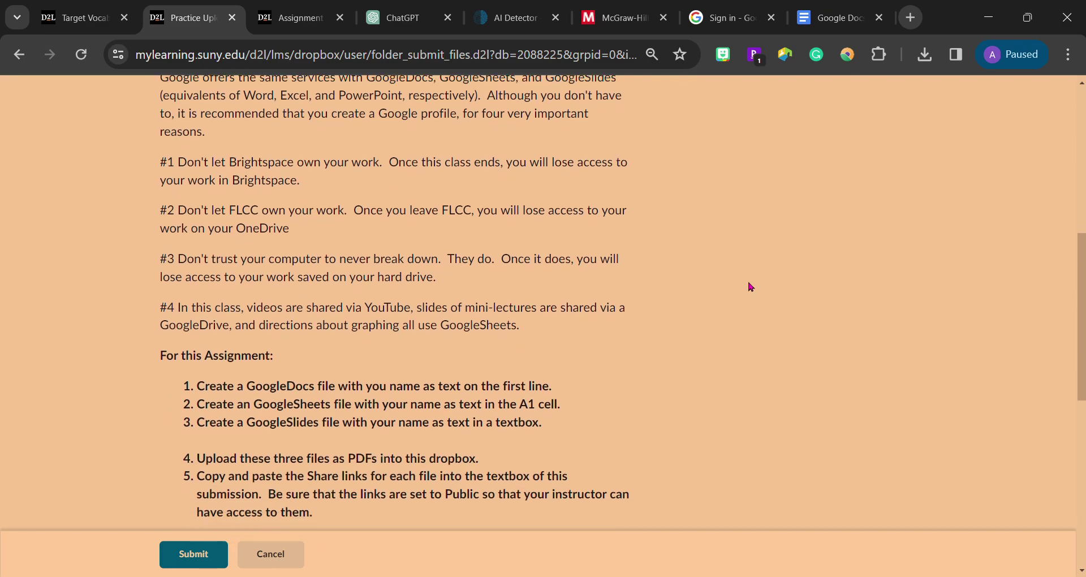
scroll(751, 287, "down", 2)
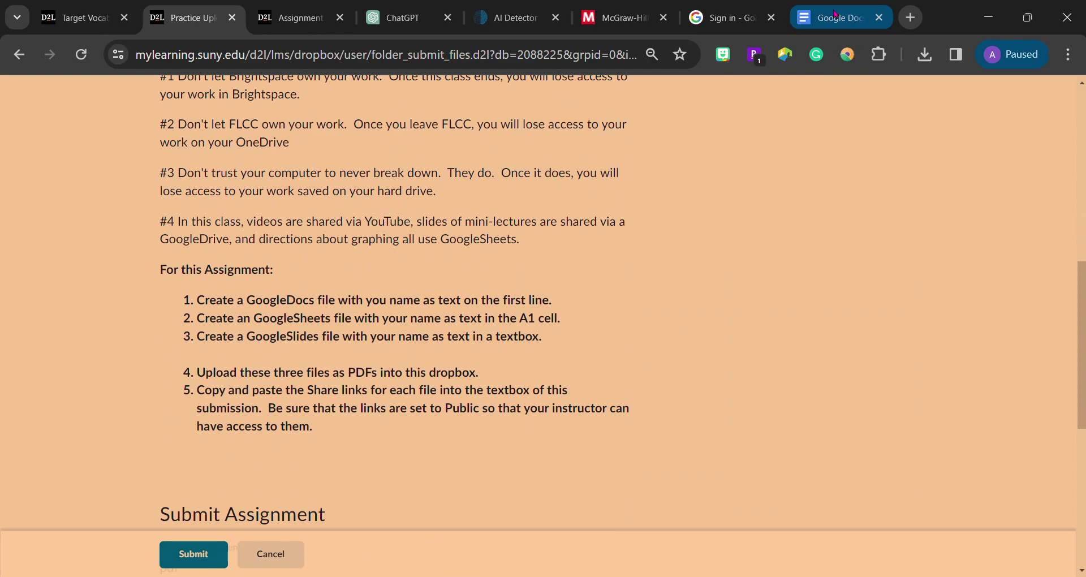
Step: From the Google Docs home page, create a new blank document and select its title field
left_click(836, 14)
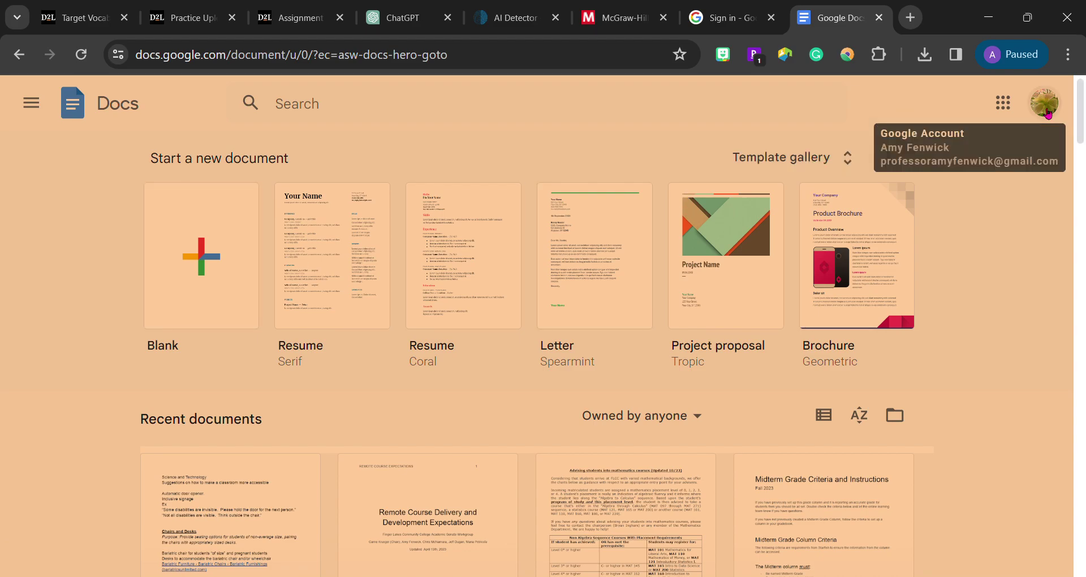
mouse_move(788, 157)
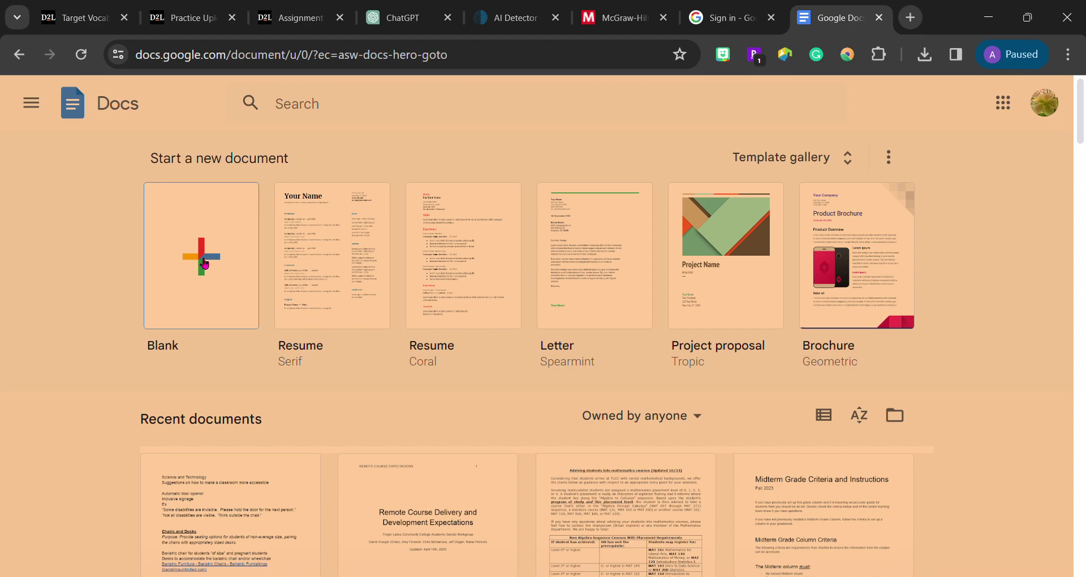
left_click_drag(139, 168, 296, 170)
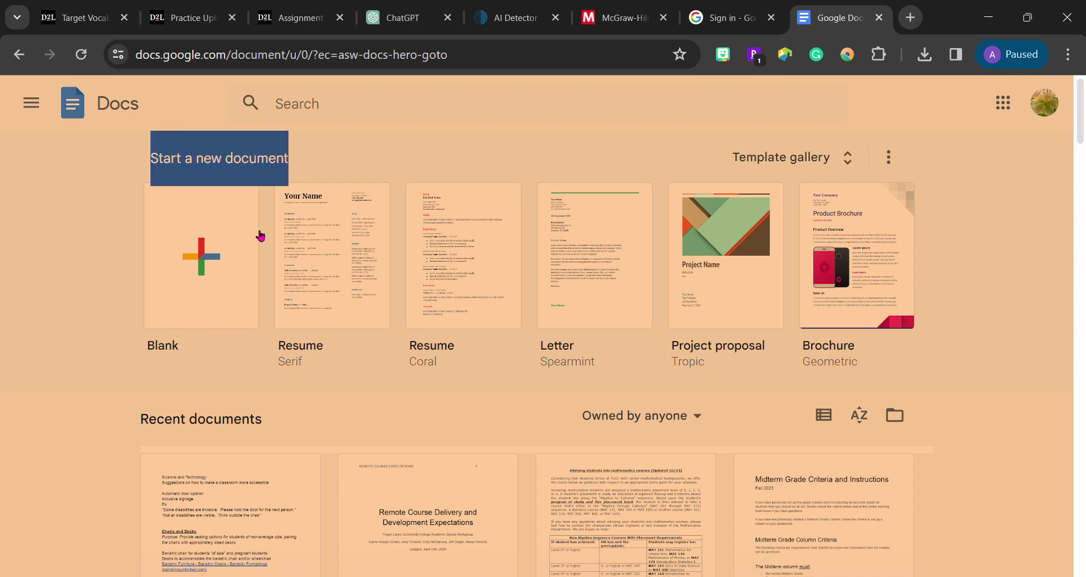
left_click(212, 257)
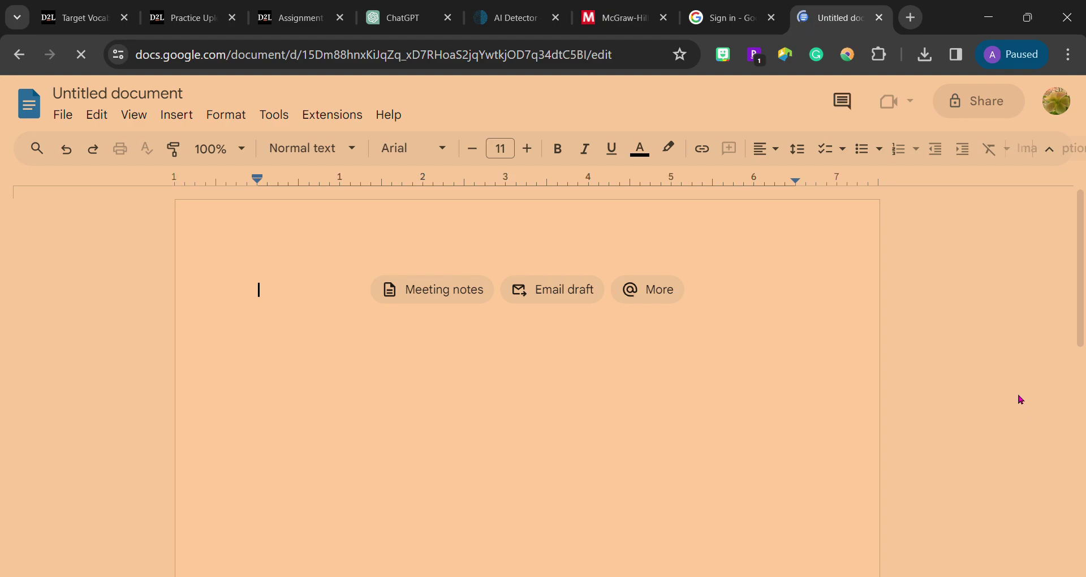
left_click(138, 96)
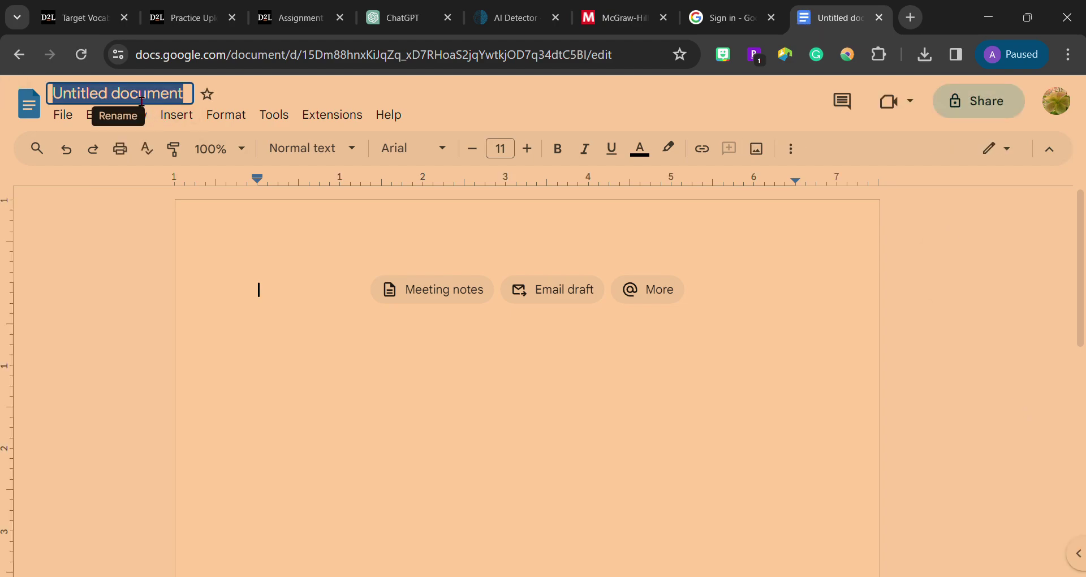
left_click(872, 412)
type("Am")
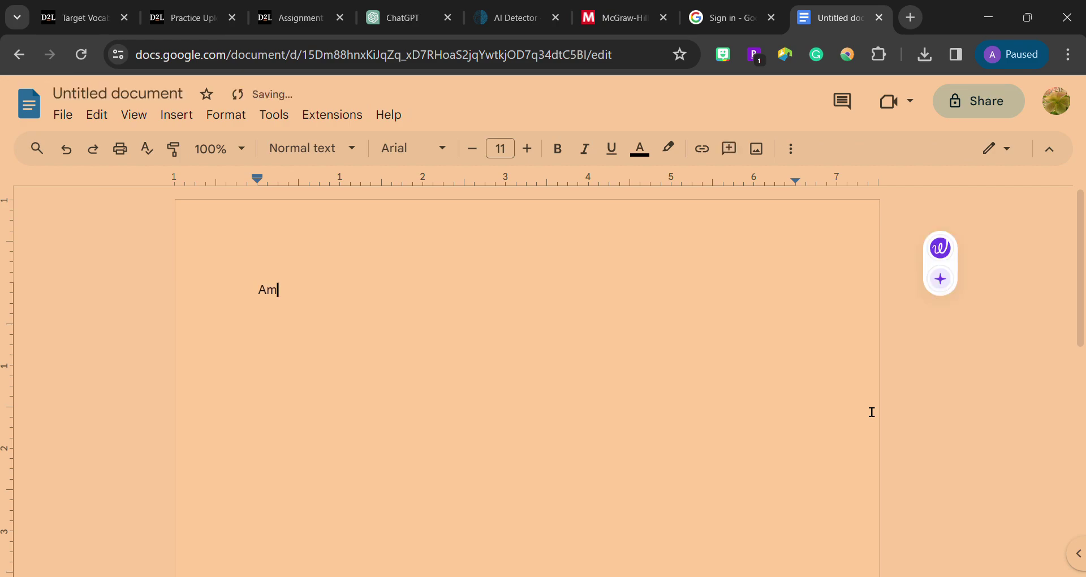
type("y Fen")
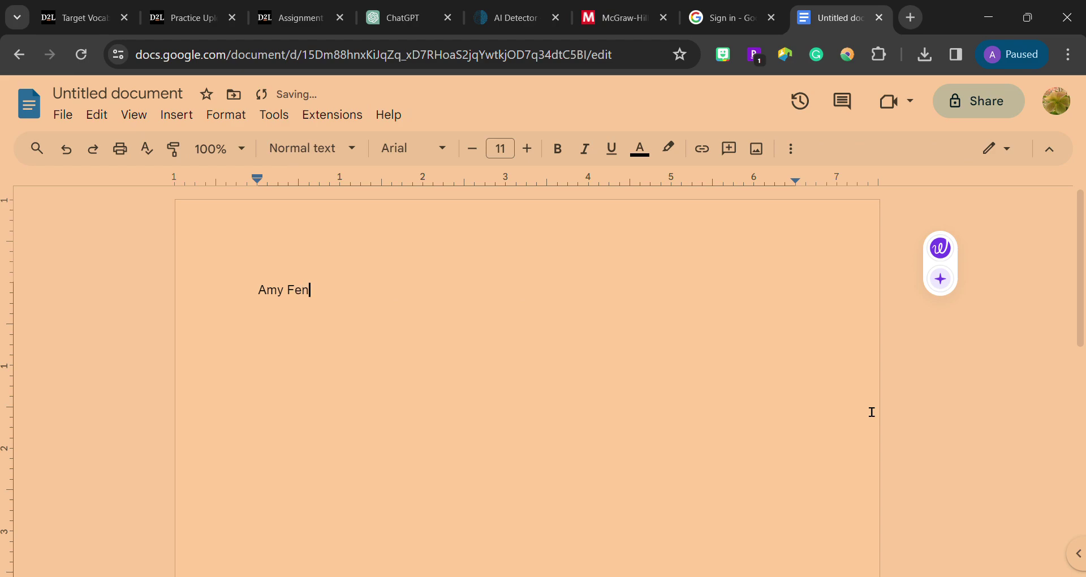
type("w")
left_click(121, 89)
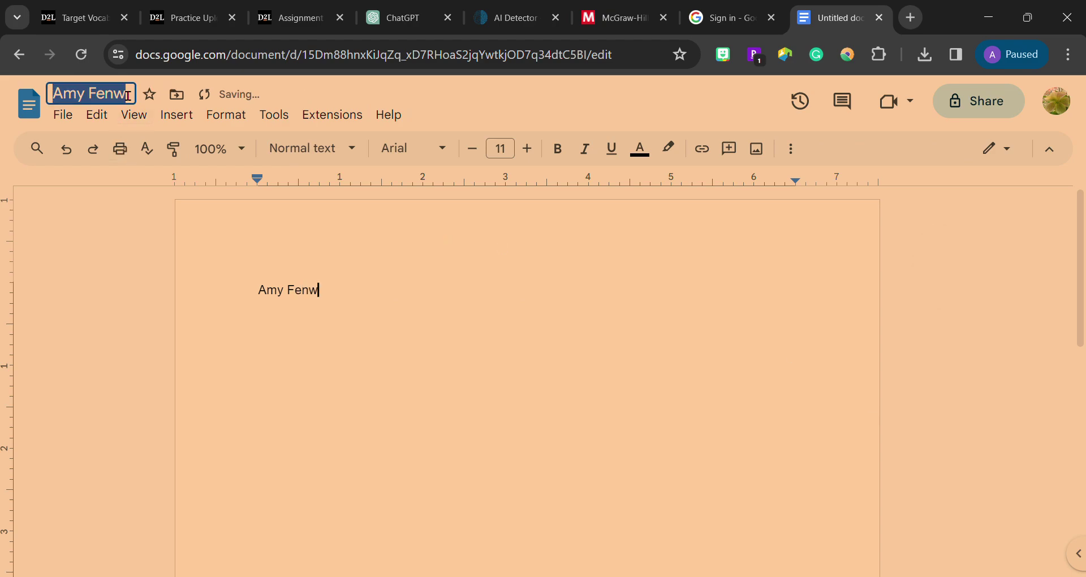
left_click(130, 103)
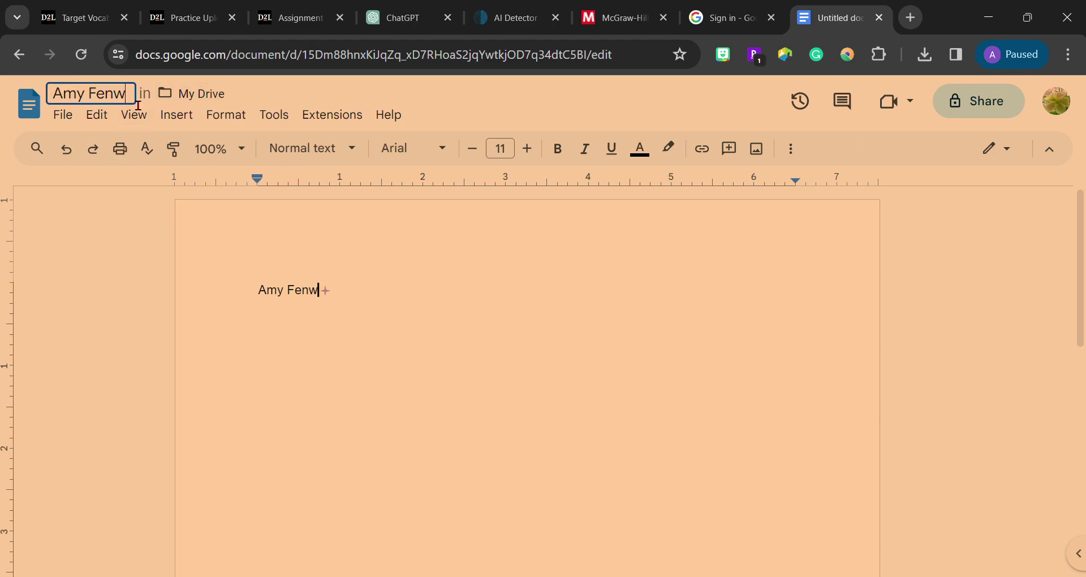
type("ick")
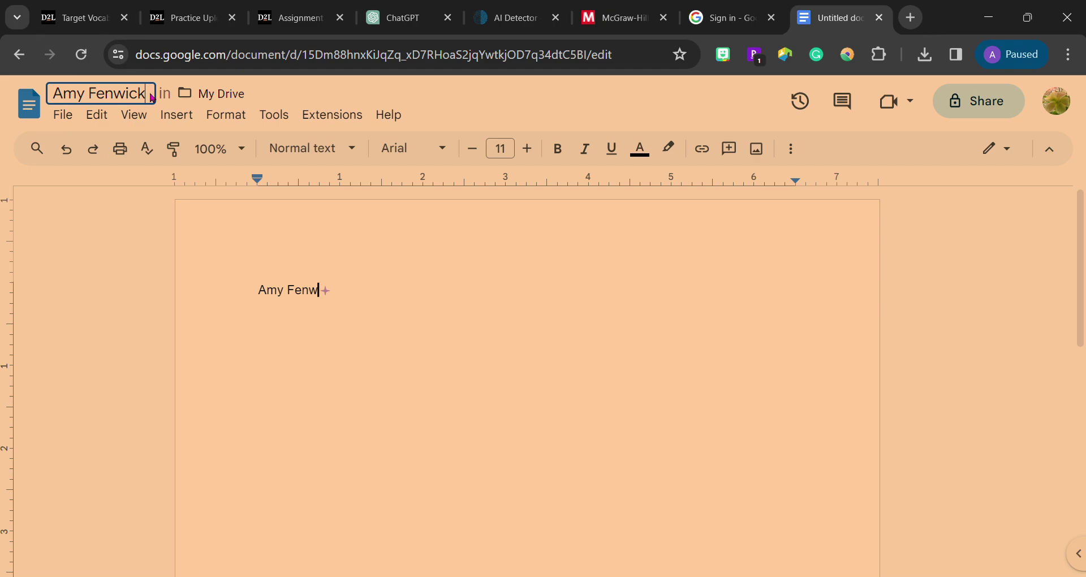
key("Return")
left_click(105, 93)
left_click_drag(146, 94, 47, 97)
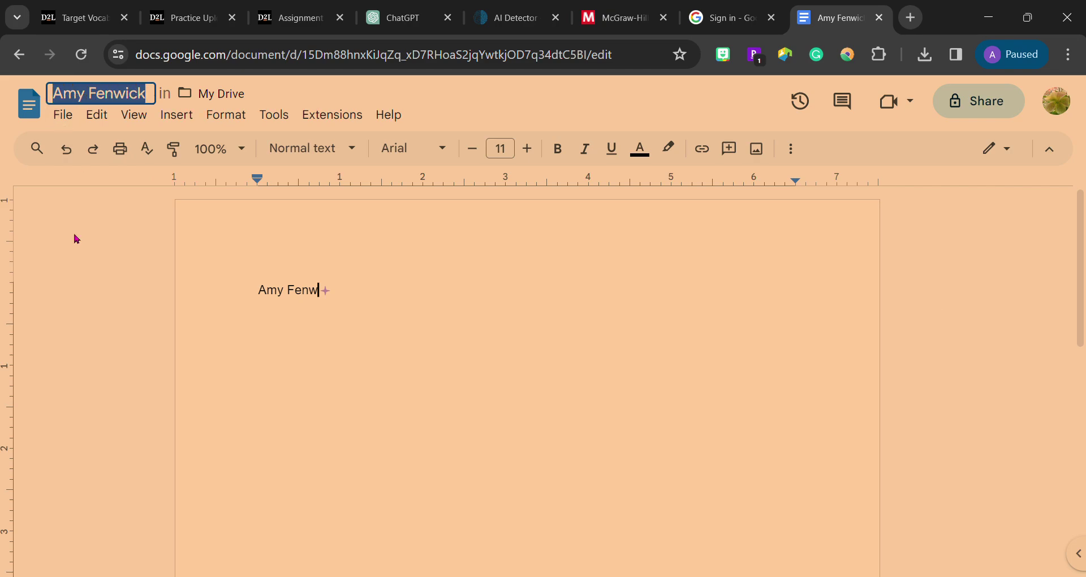
left_click(73, 278)
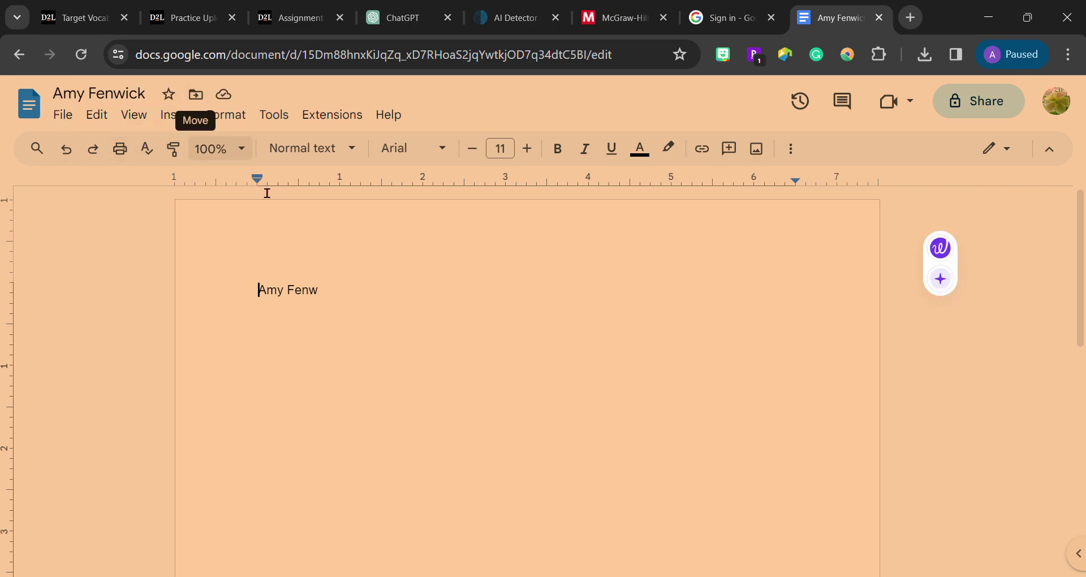
left_click(330, 293)
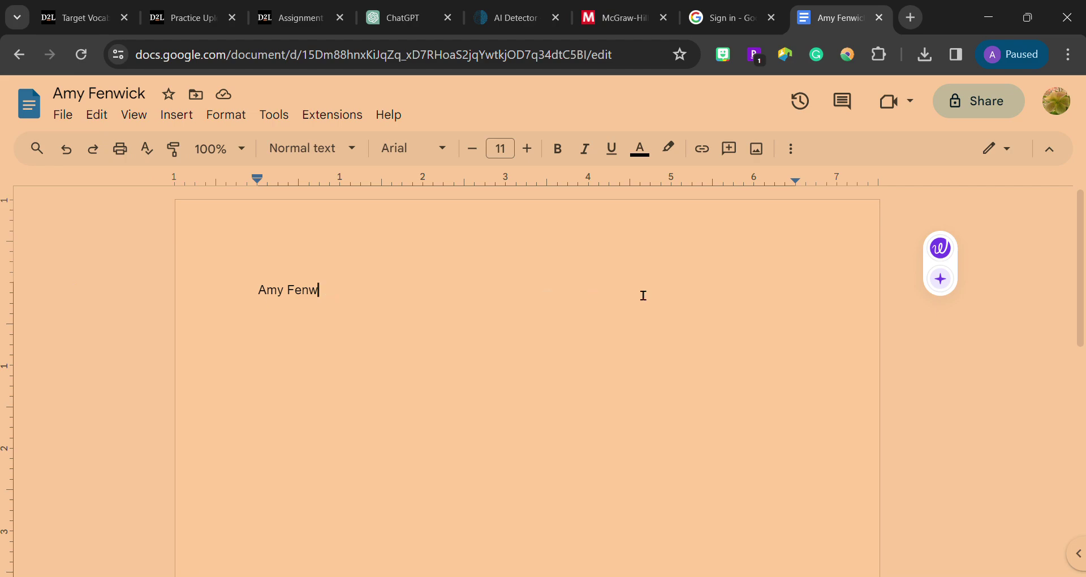
type("ick")
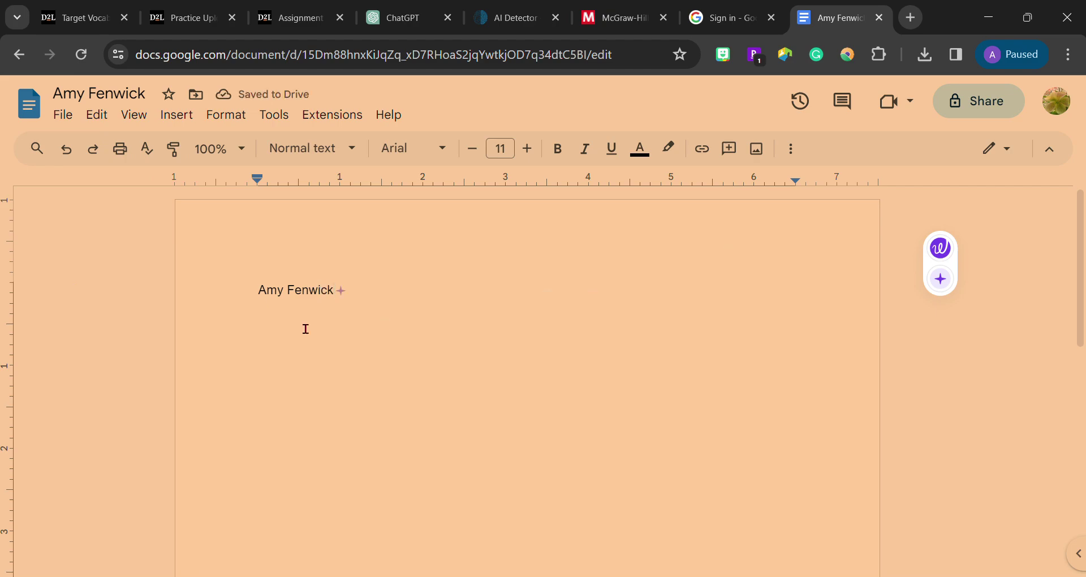
left_click(238, 288)
Step: In a new browser tab, go to Google Sheets through the Google apps grid
left_click(910, 18)
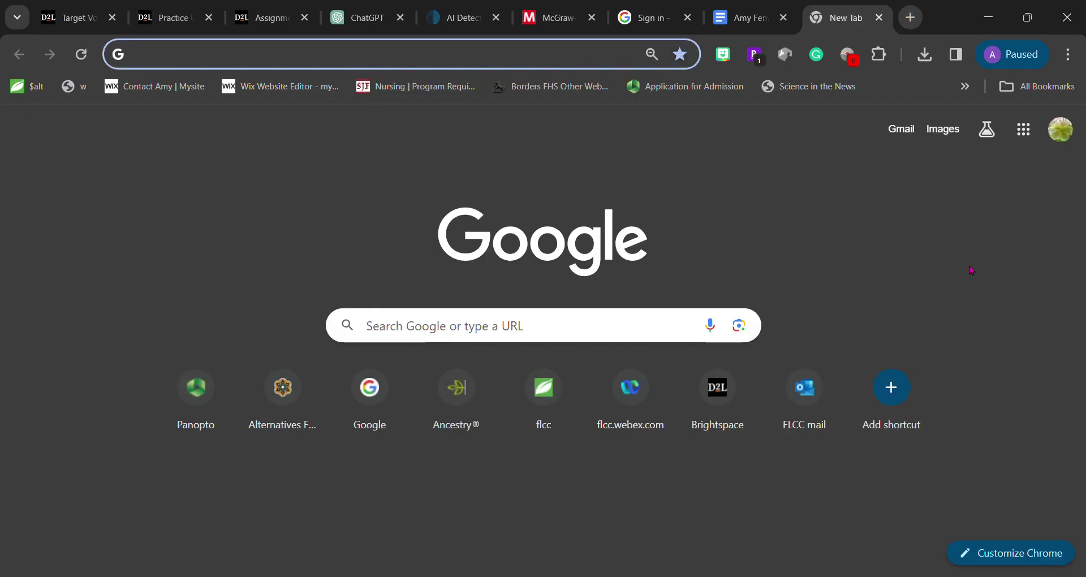
left_click(1024, 130)
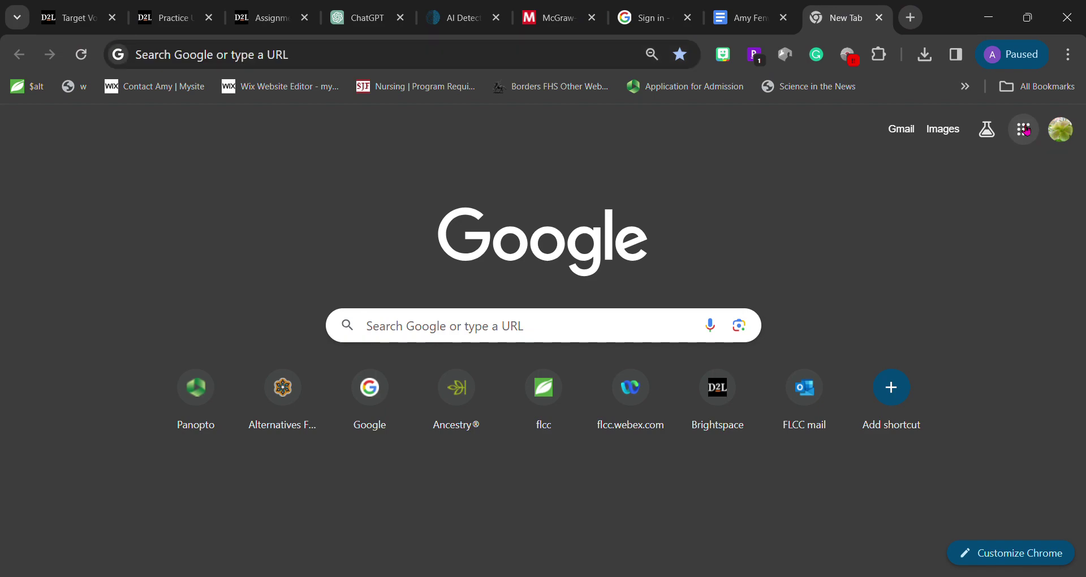
scroll(994, 278, "down", 2)
scroll(992, 276, "down", 1)
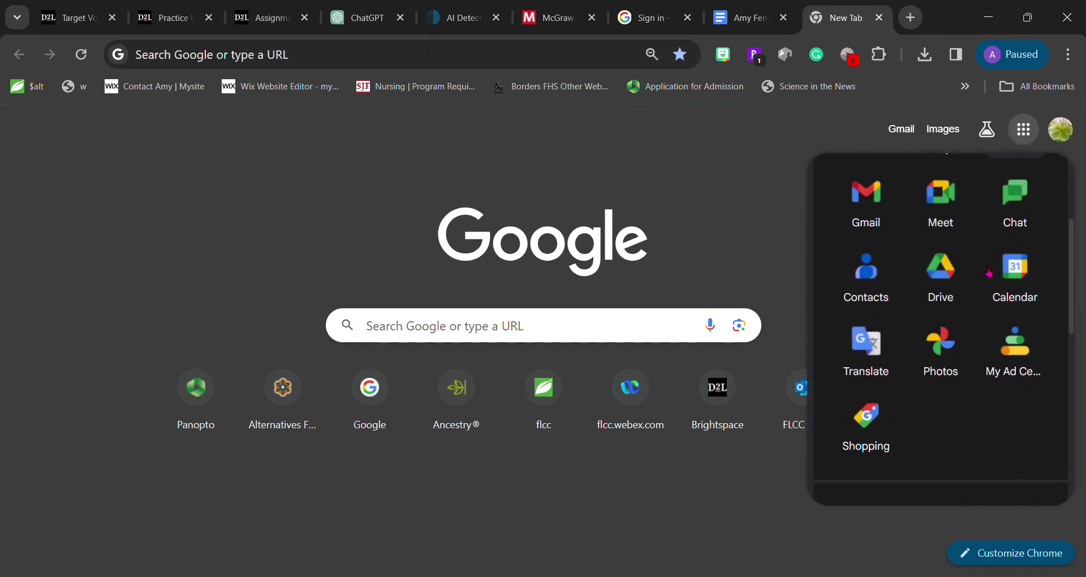
scroll(991, 274, "down", 2)
scroll(988, 272, "down", 2)
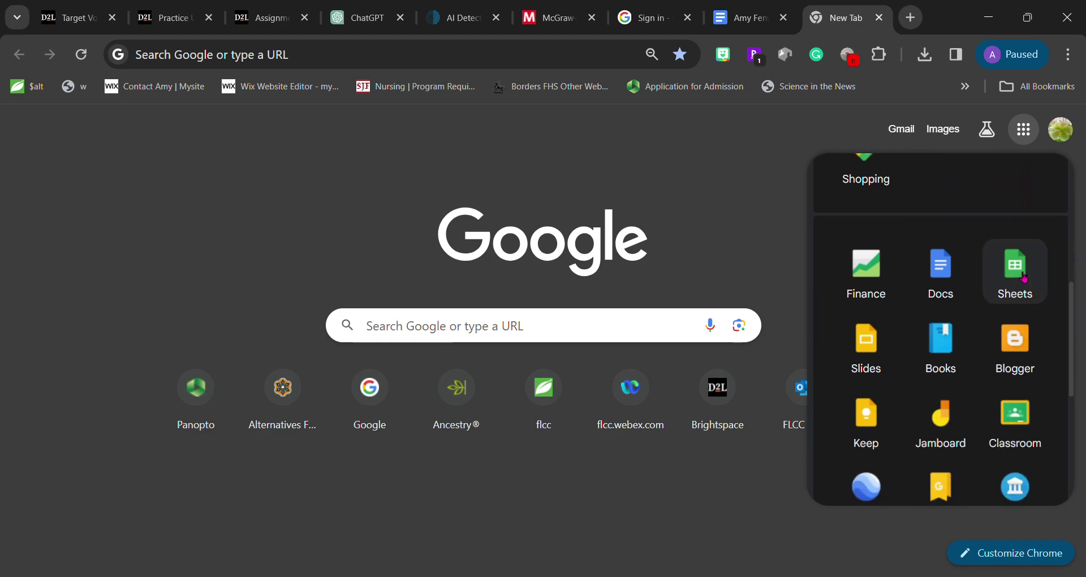
left_click(1013, 278)
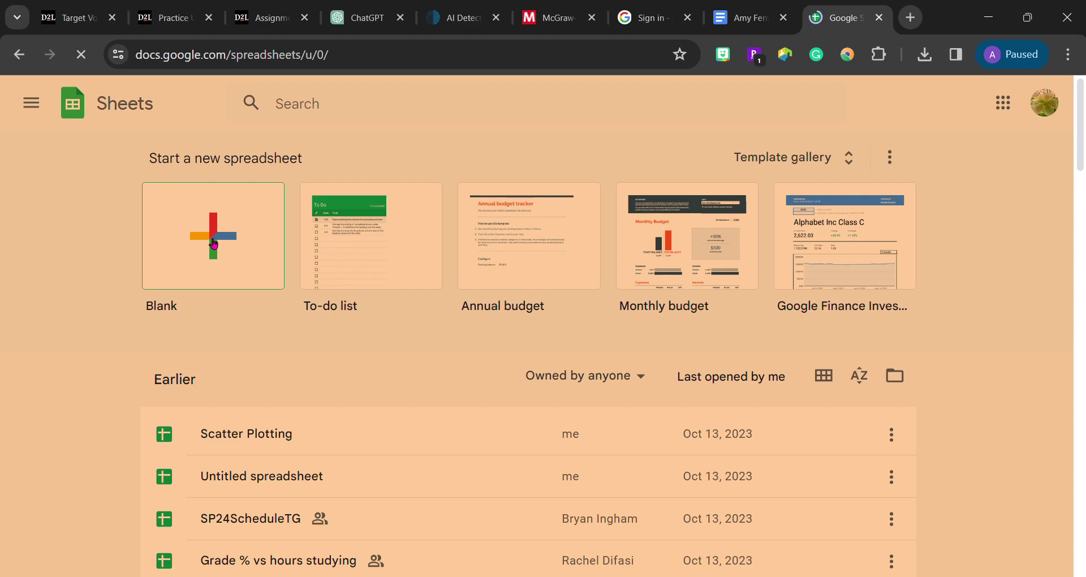
left_click(213, 244)
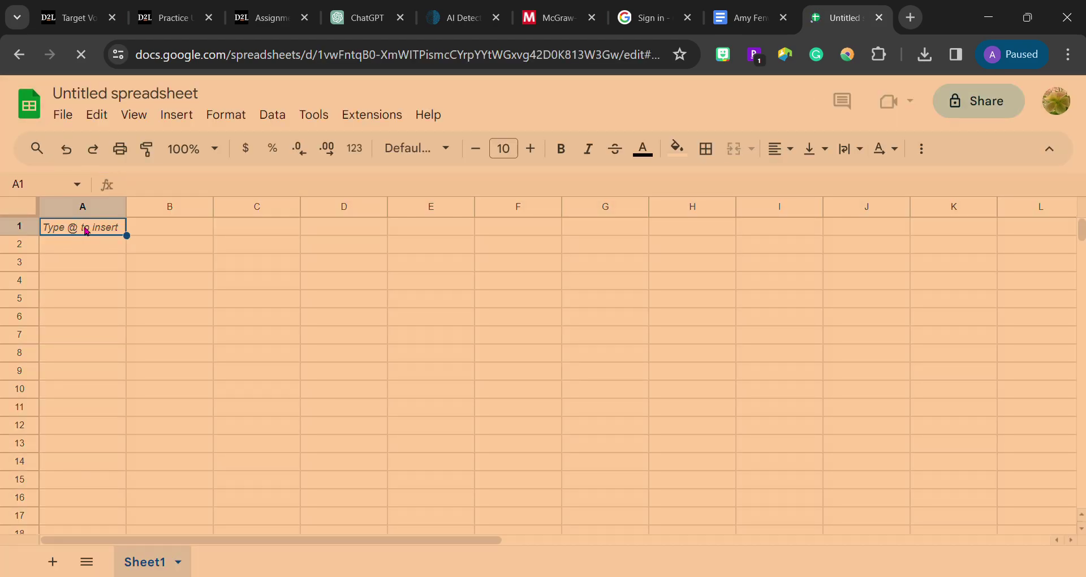
type("Amy ")
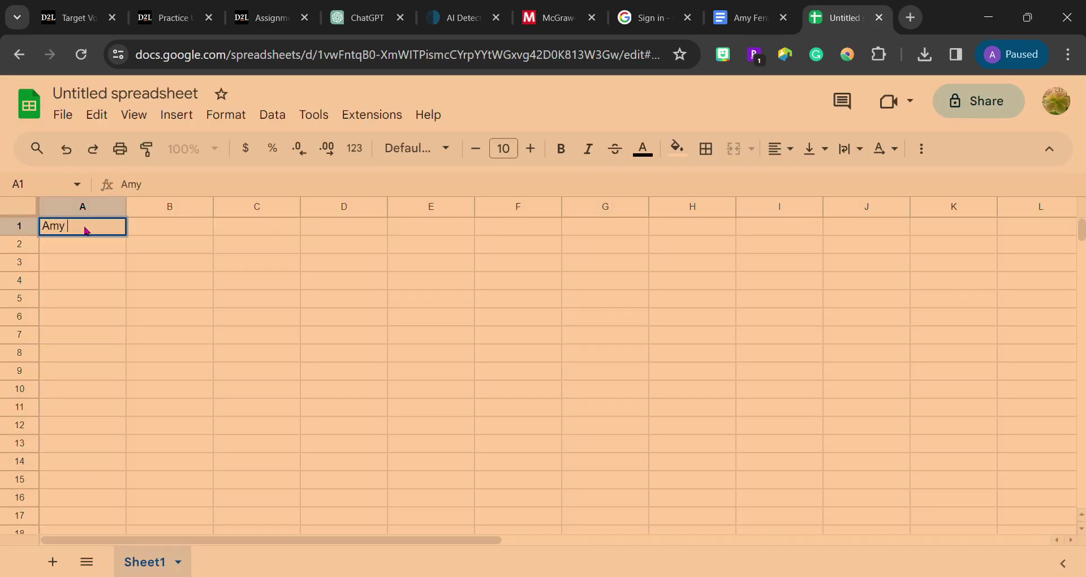
type("Fenwick")
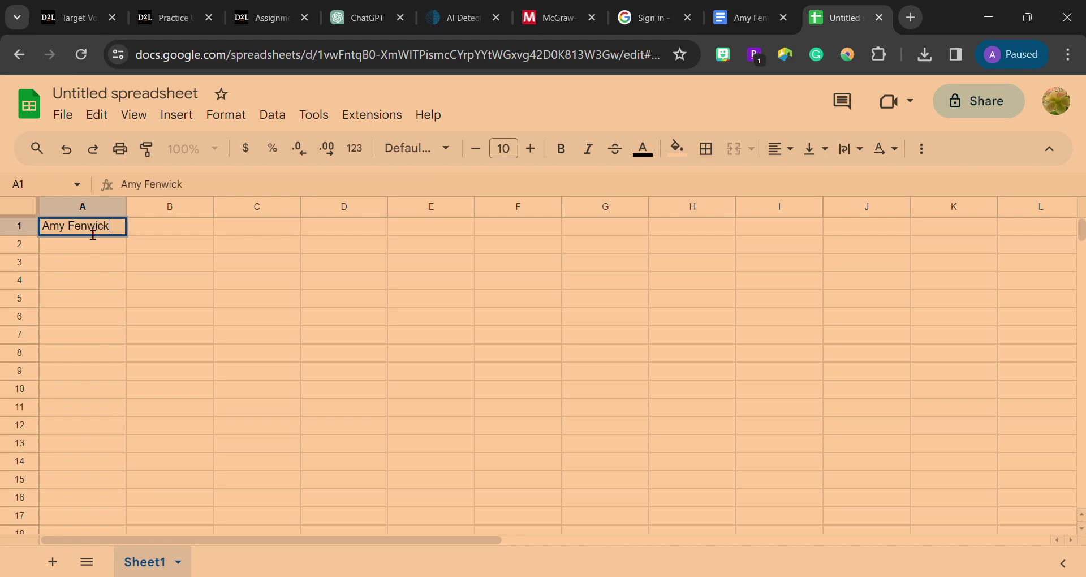
key("Return")
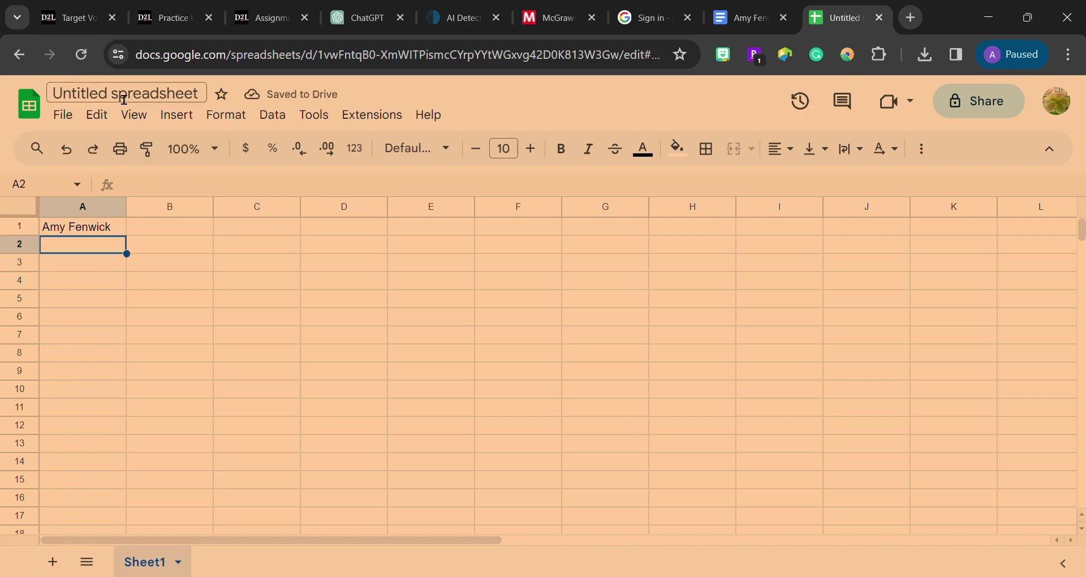
left_click(125, 96)
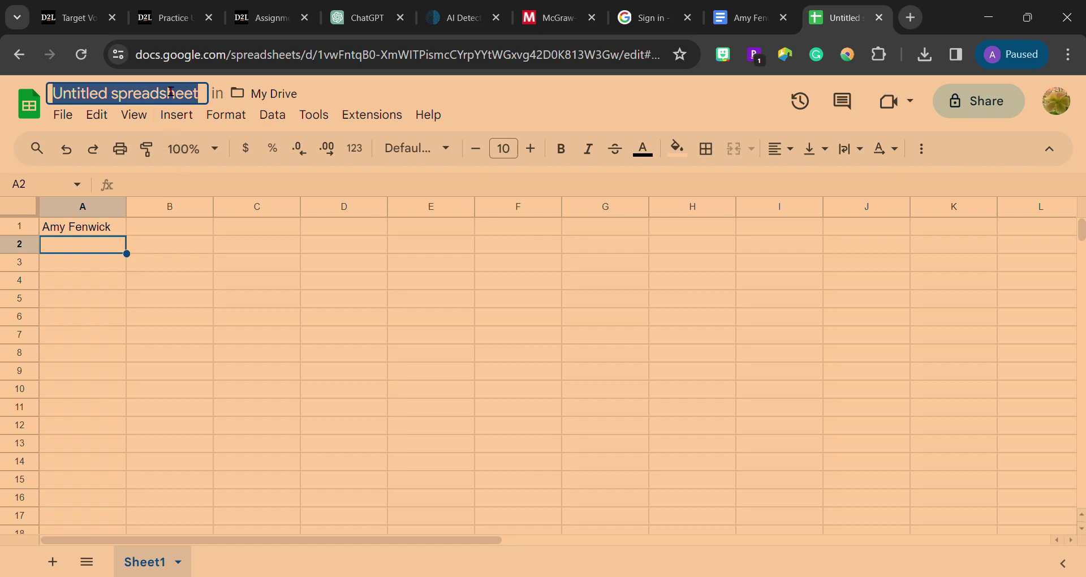
type("Amy F")
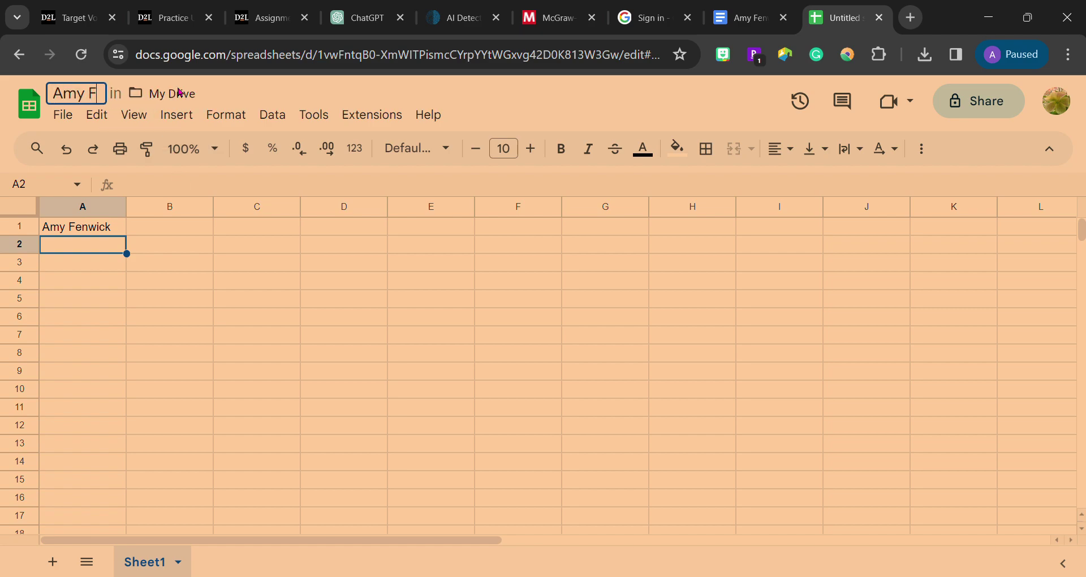
type("enwick")
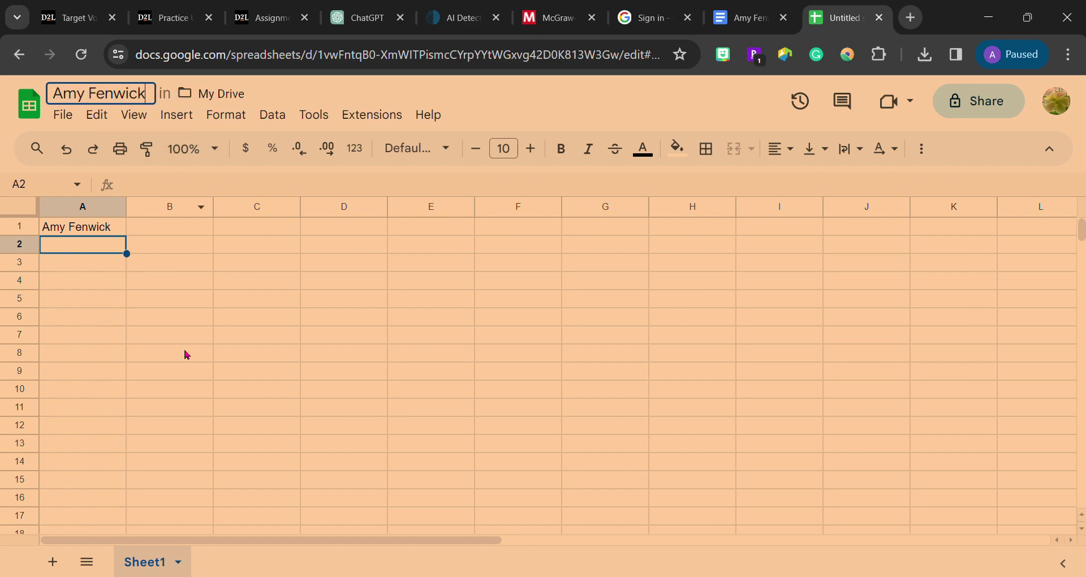
left_click(186, 353)
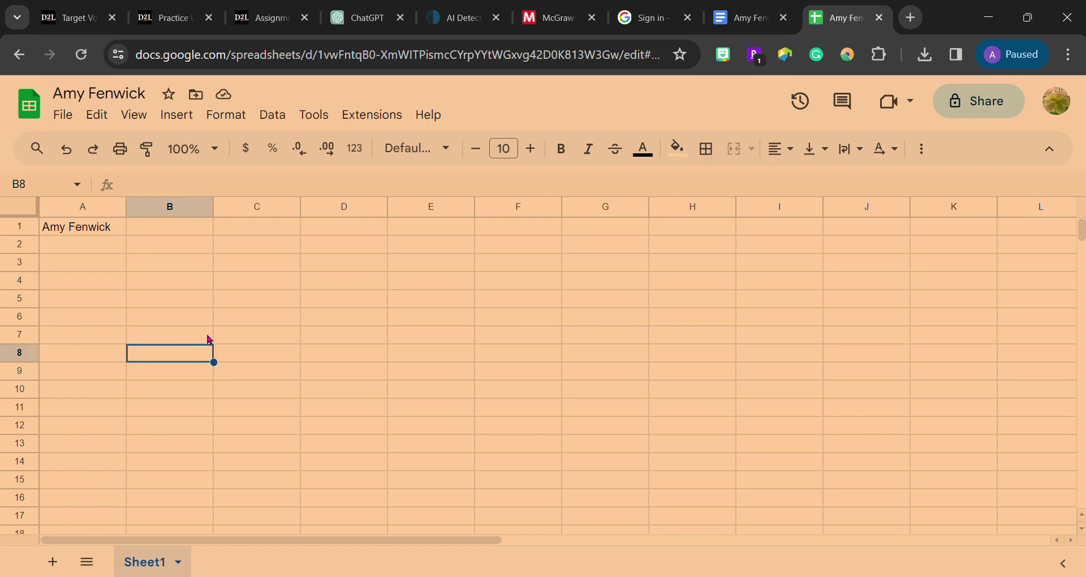
Step: In another new tab, go to Google Slides through the Google apps grid
left_click(909, 18)
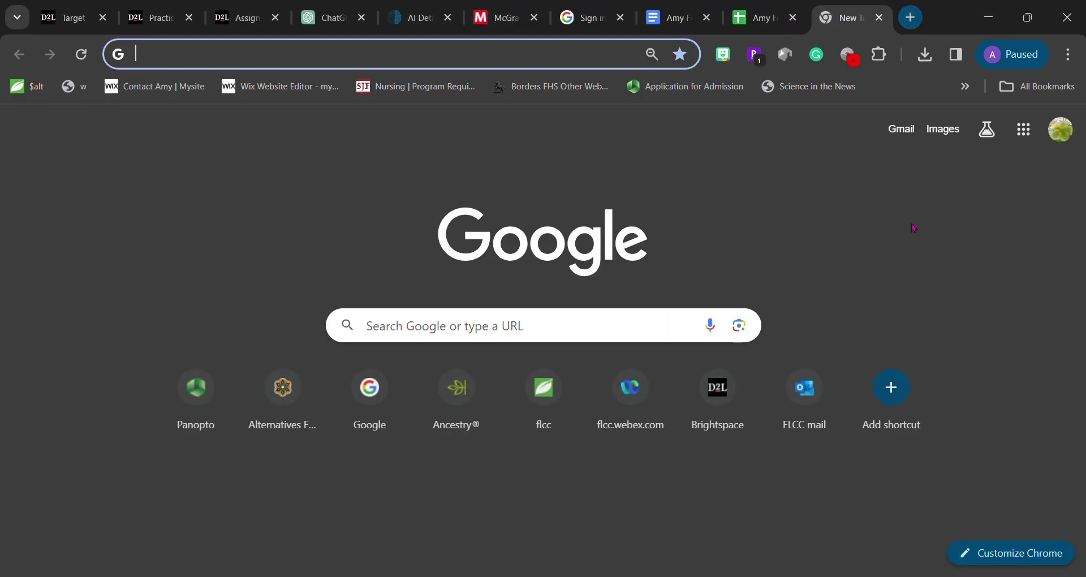
left_click(1025, 130)
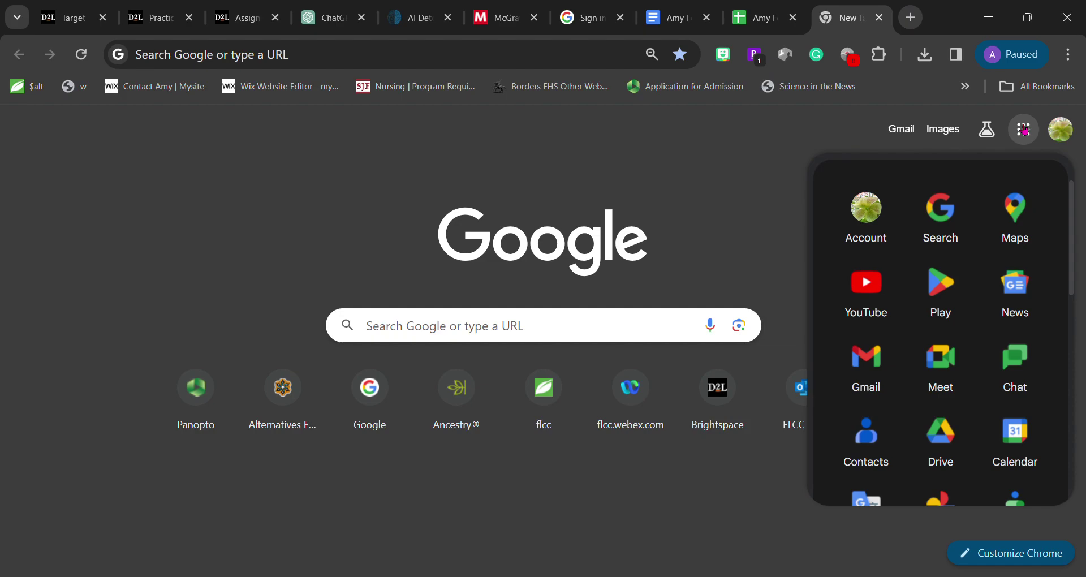
scroll(1000, 279, "down", 2)
scroll(1001, 279, "down", 1)
scroll(1000, 279, "down", 3)
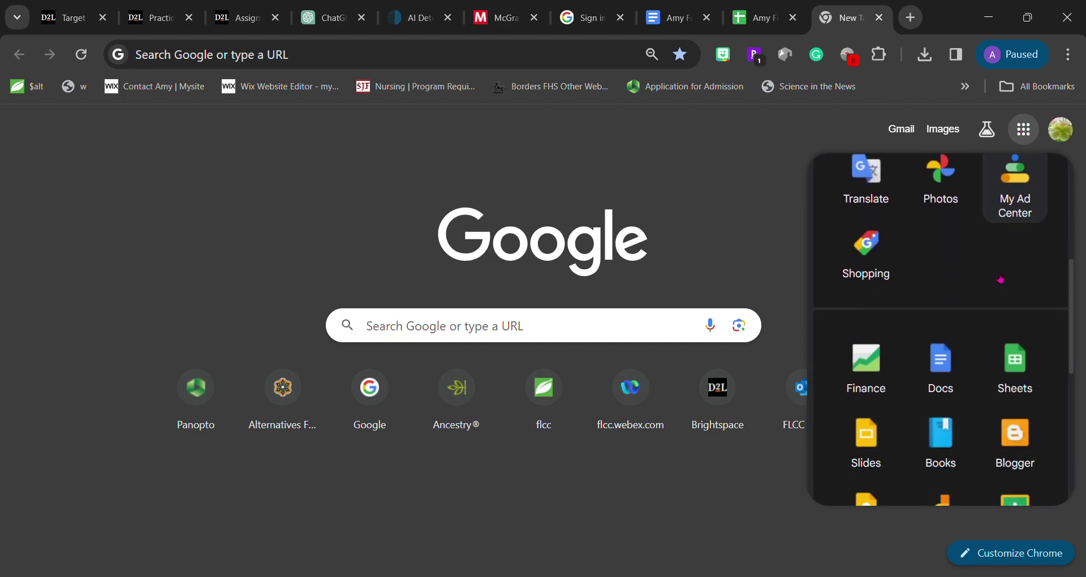
scroll(1001, 279, "down", 2)
left_click(871, 379)
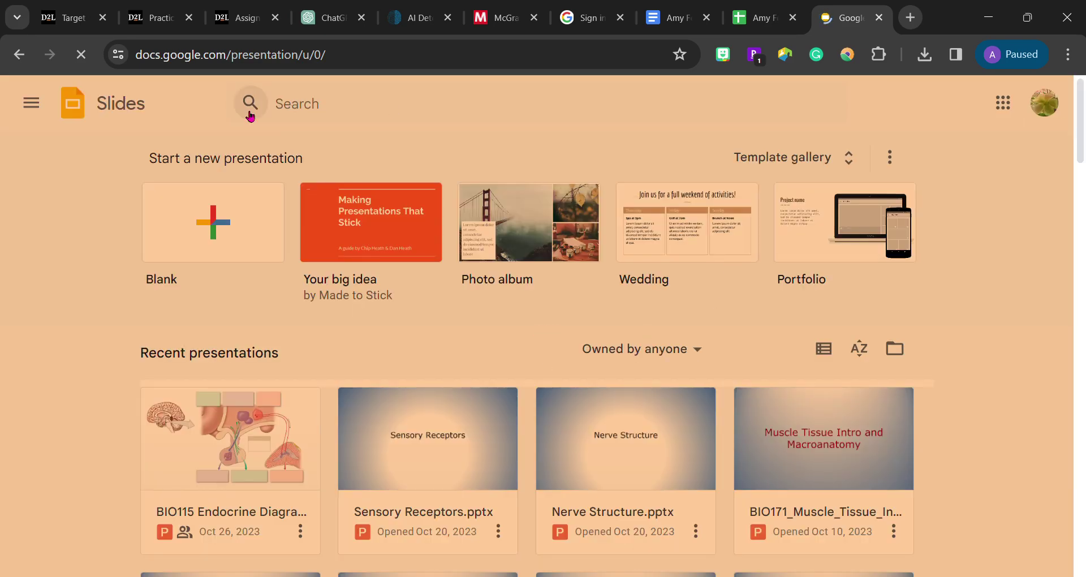
left_click_drag(148, 157, 308, 162)
left_click(211, 220)
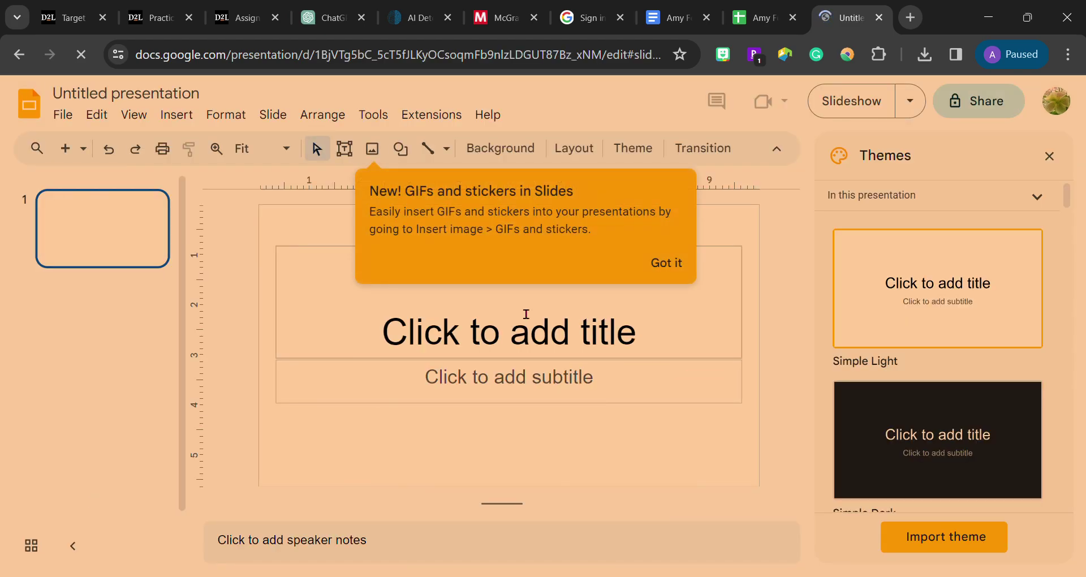
left_click(526, 313)
type("Amy ")
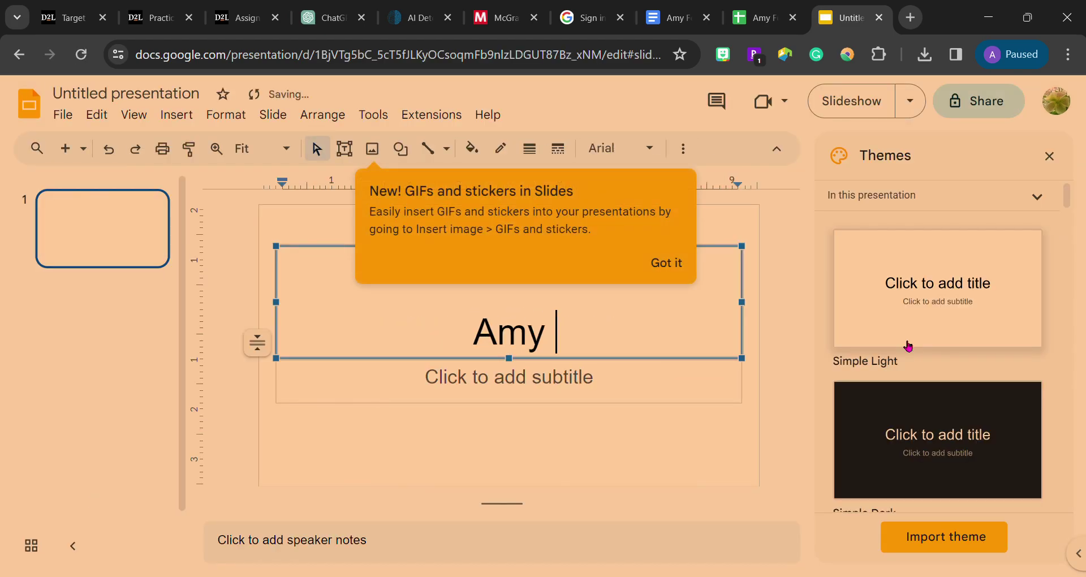
type("Fenwick")
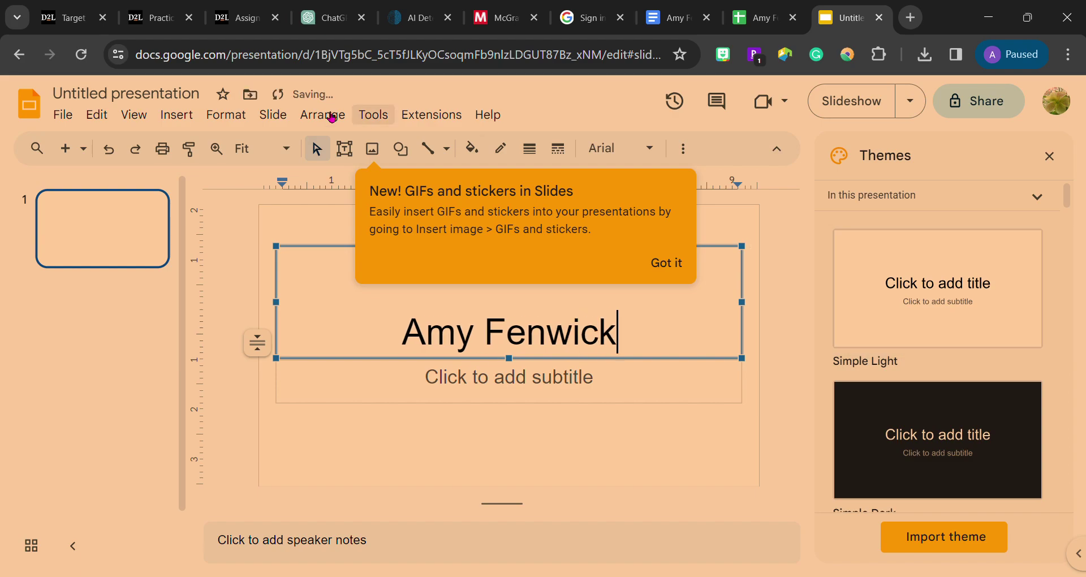
Step: Name the presentation 'Amy Fenwick', accepting the suggested title
left_click(125, 94)
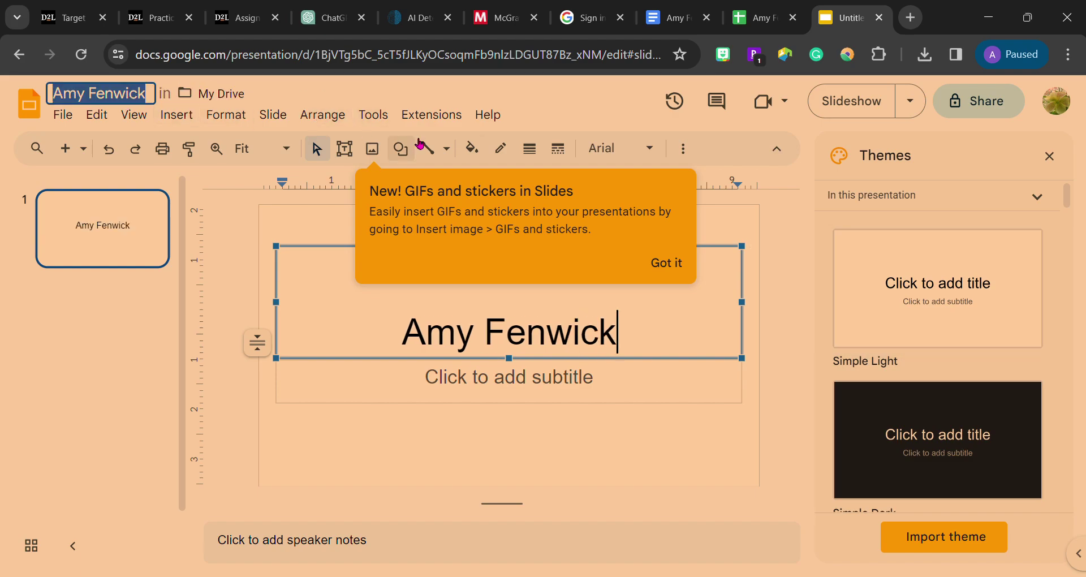
left_click(152, 99)
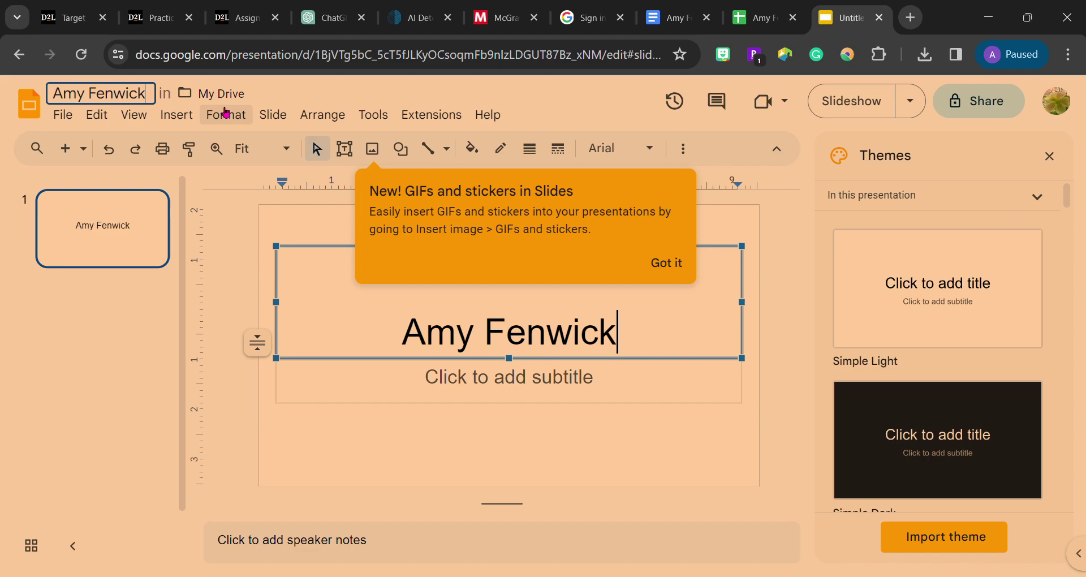
key("Return")
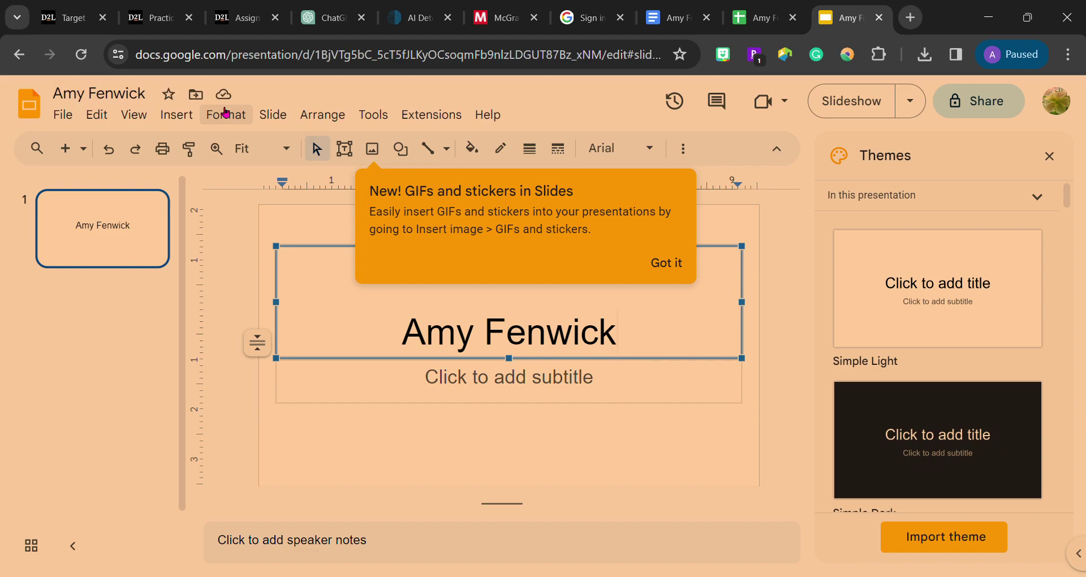
left_click(69, 357)
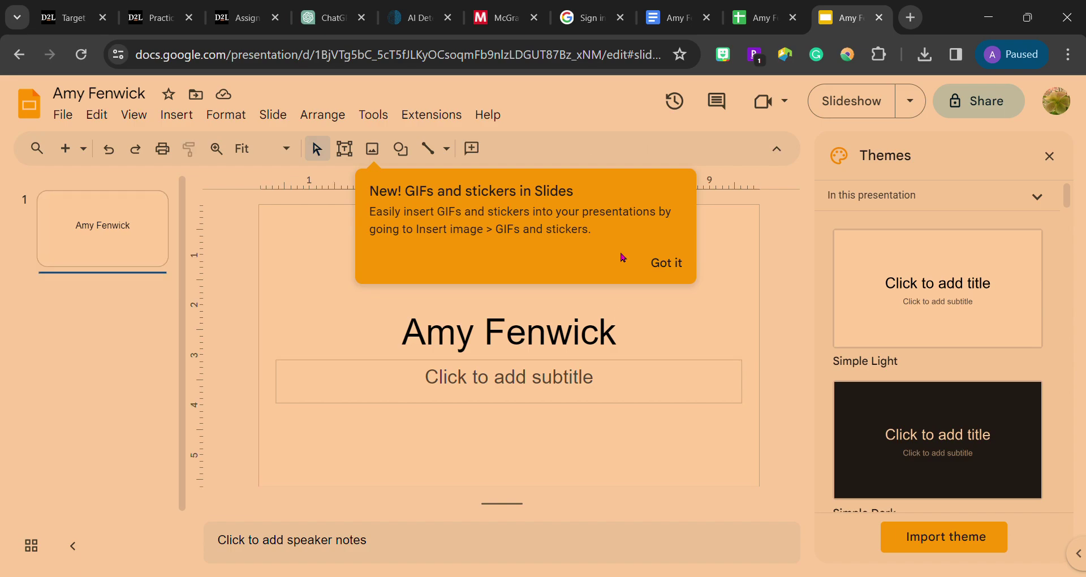